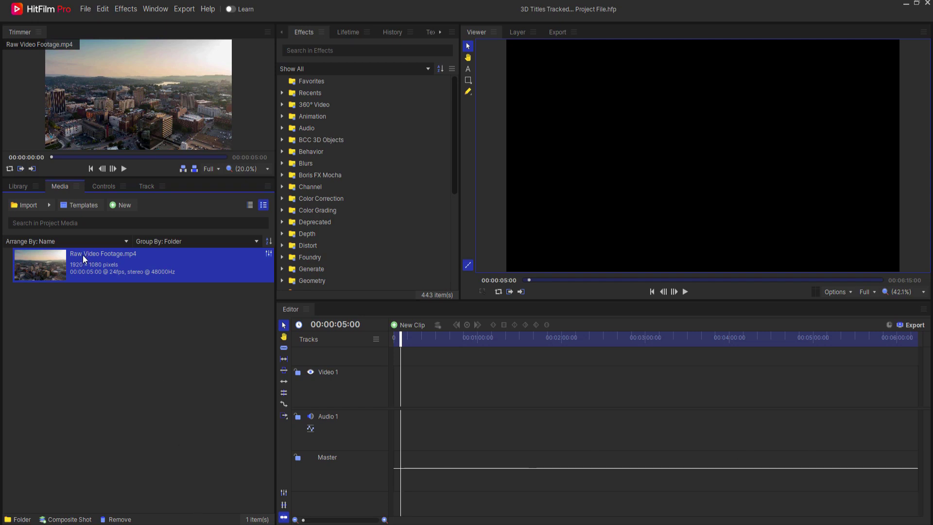
Create a composite from the aerial footage, apply Foundry Camera Tracker [Layer only], and track its features
{"action": "left_click", "coordinate": [68, 519]}
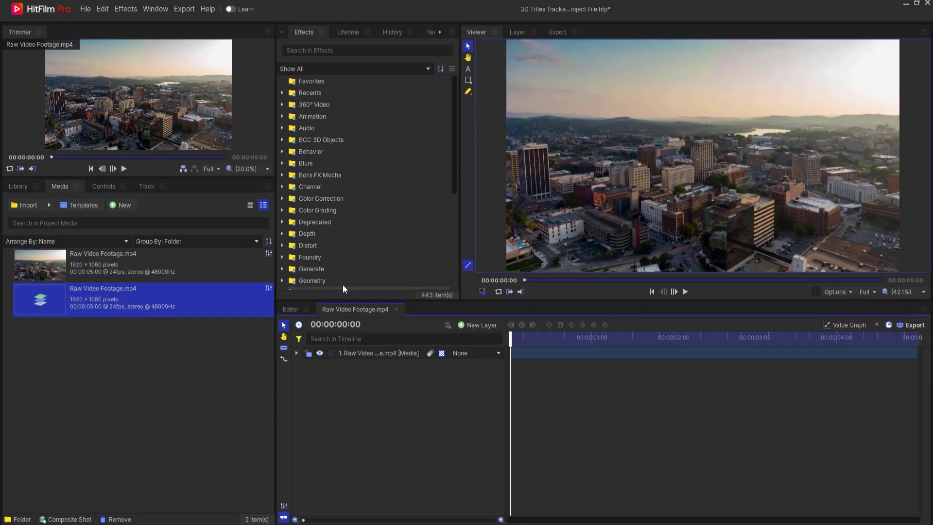
{"action": "left_click", "coordinate": [282, 257]}
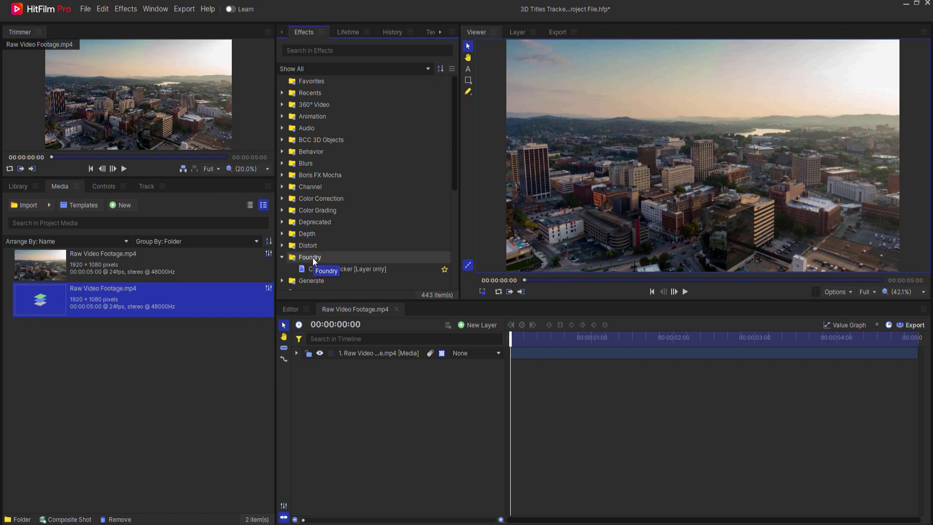
{"action": "left_click_drag", "start_coordinate": [314, 269], "coordinate": [347, 353]}
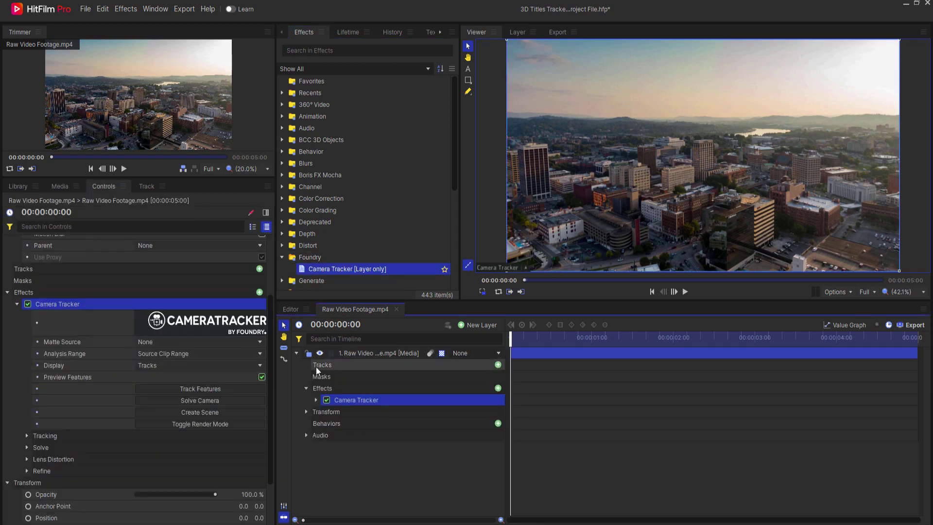
{"action": "left_click", "coordinate": [202, 389]}
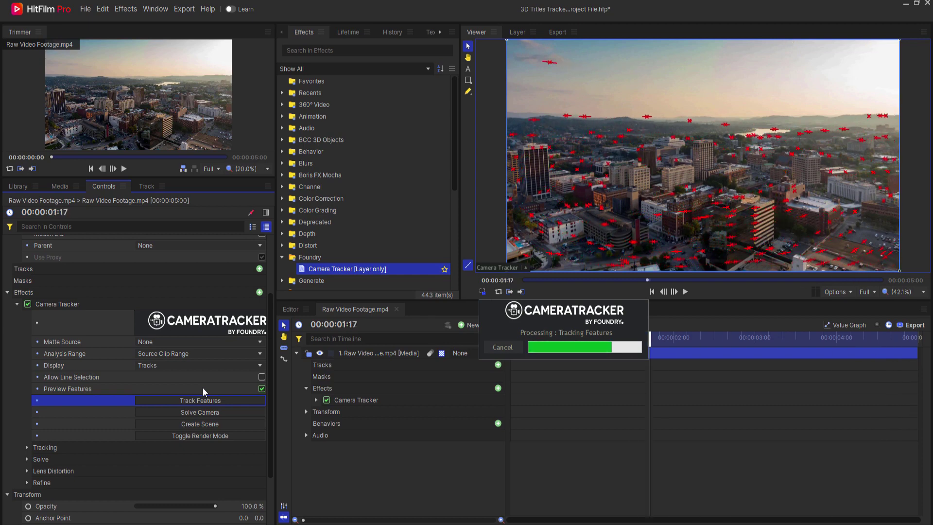
Solve the camera and create the tracked scene with CameraTracker camera and point layers
{"action": "left_click", "coordinate": [200, 412]}
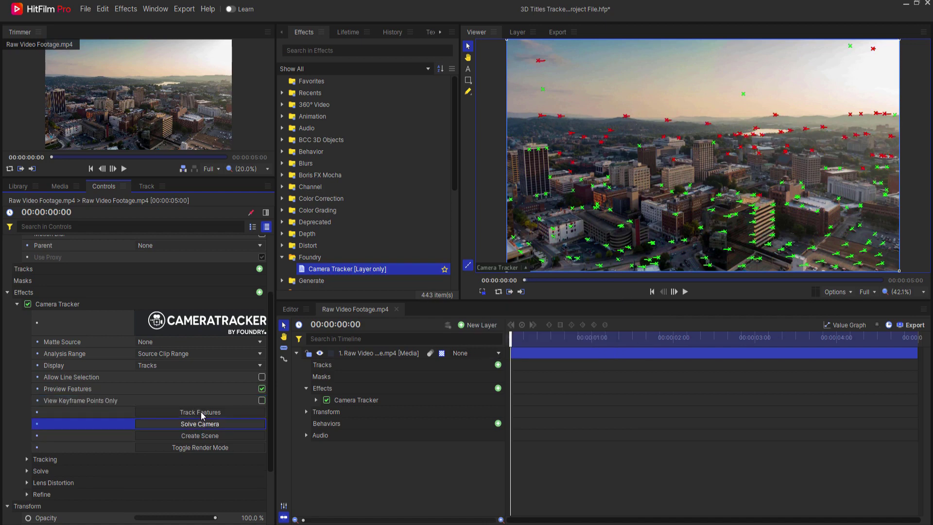
{"action": "left_click", "coordinate": [198, 437]}
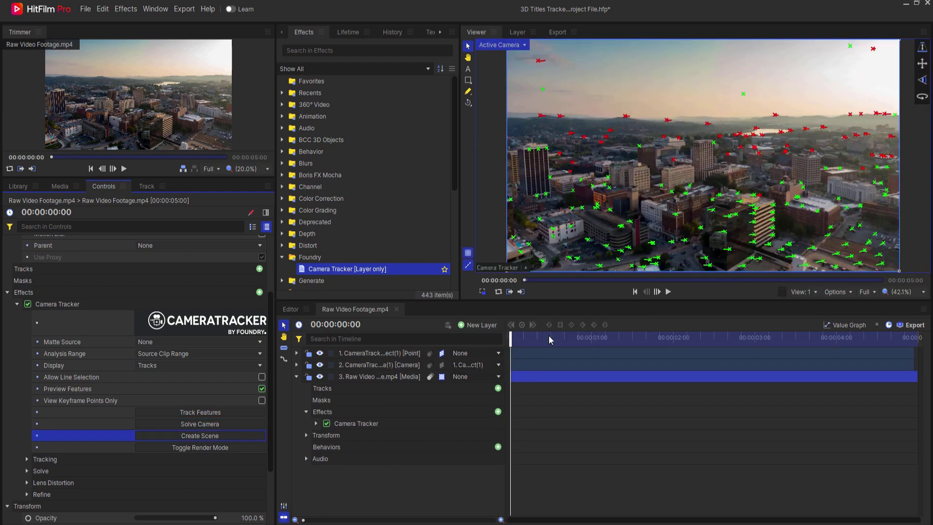
{"action": "left_click", "coordinate": [807, 292]}
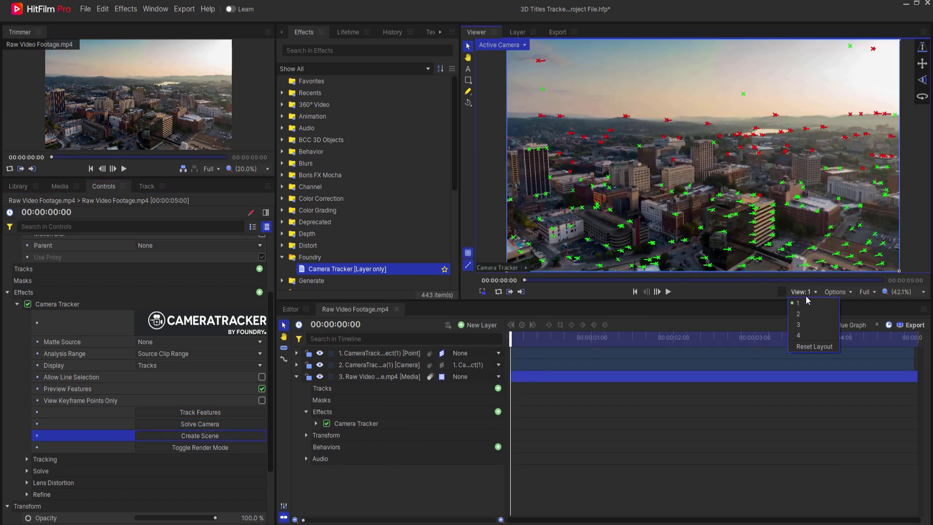
{"action": "left_click", "coordinate": [808, 315]}
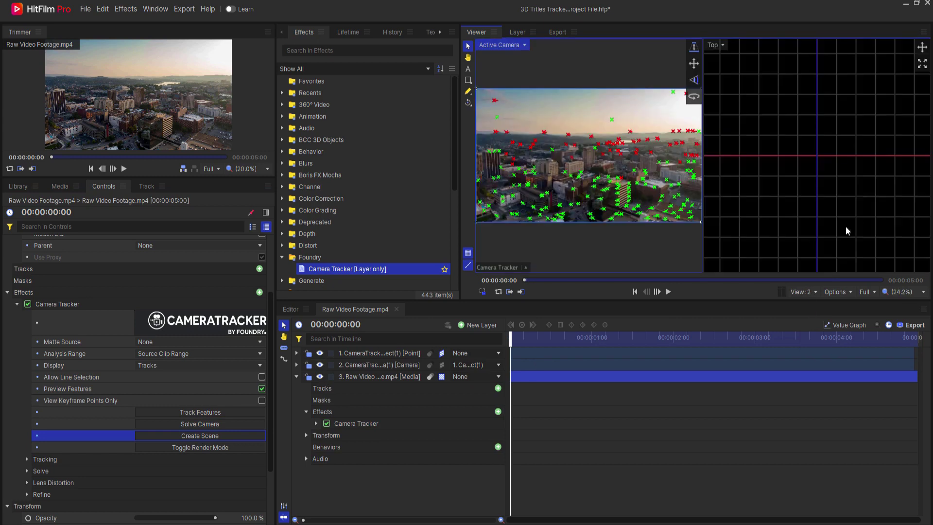
{"action": "left_click", "coordinate": [715, 46]}
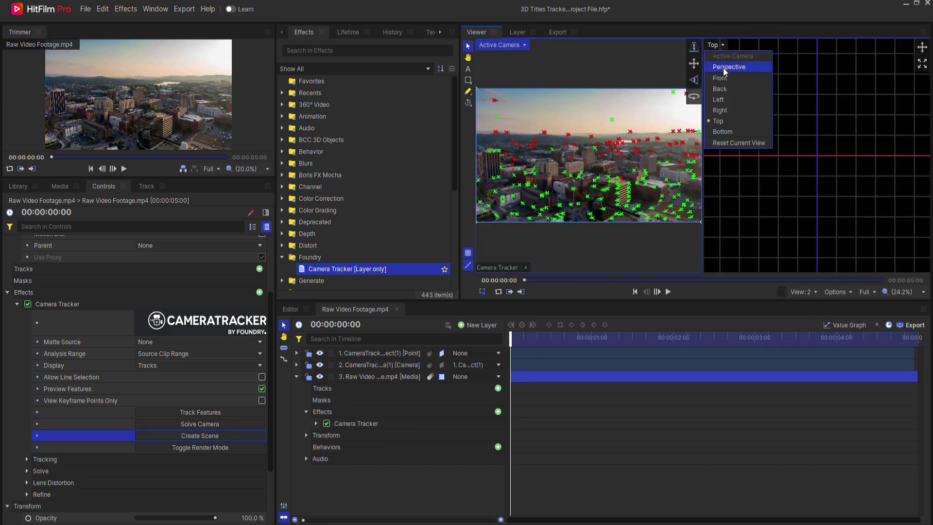
{"action": "left_click", "coordinate": [725, 68]}
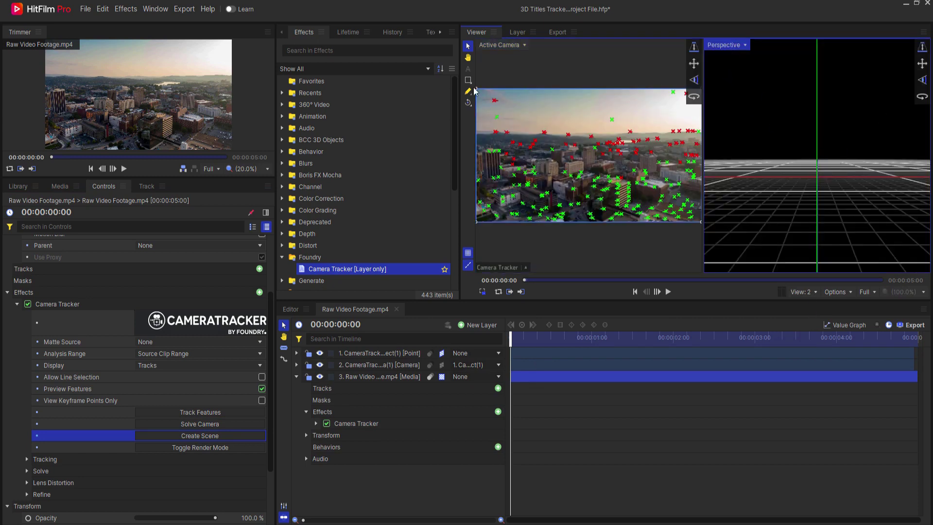
{"action": "left_click", "coordinate": [468, 103]}
{"action": "left_click_drag", "start_coordinate": [802, 145], "coordinate": [775, 228]}
{"action": "mouse_move", "coordinate": [513, 340]}
{"action": "left_mouse_down"}
{"action": "mouse_move", "coordinate": [567, 342]}
{"action": "mouse_move", "coordinate": [511, 343]}
{"action": "left_mouse_up"}
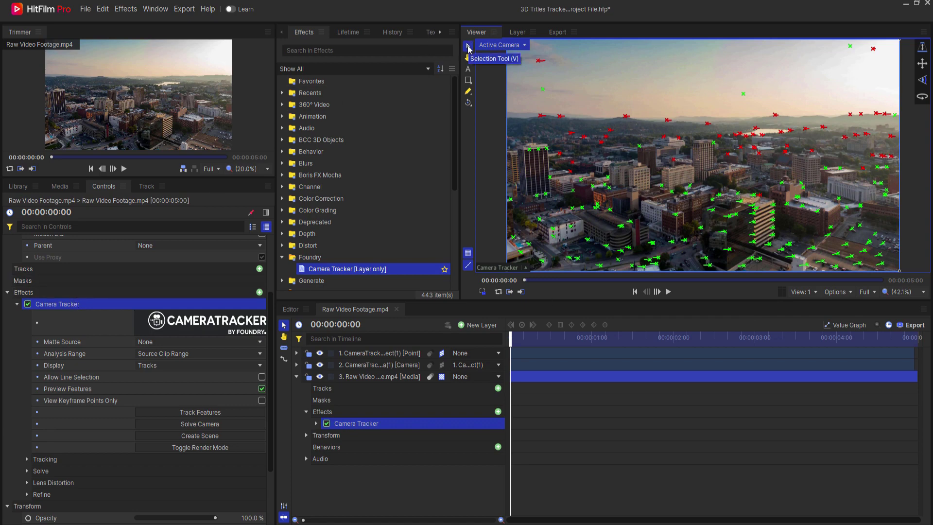
Create a new point layer at the chosen track marker via Create > Point and select it
{"action": "mouse_move", "coordinate": [691, 188]}
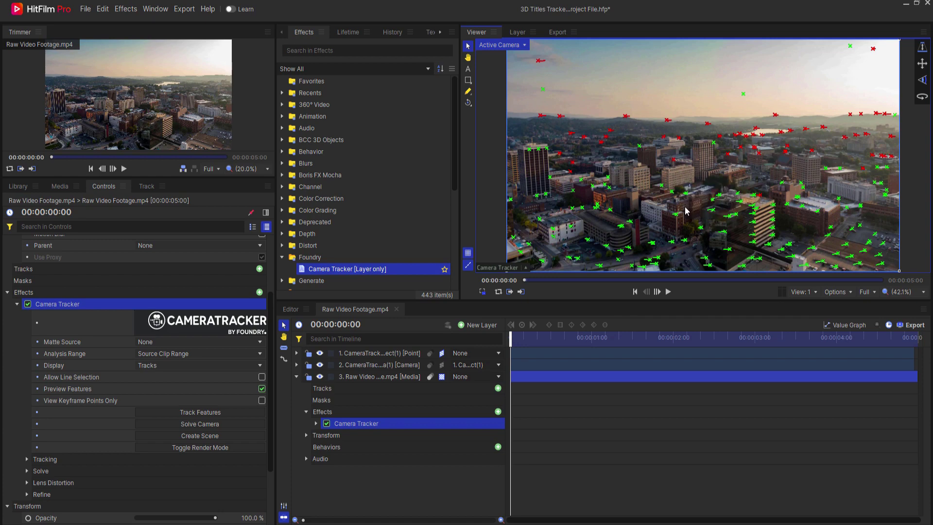
{"action": "left_click", "coordinate": [525, 269]}
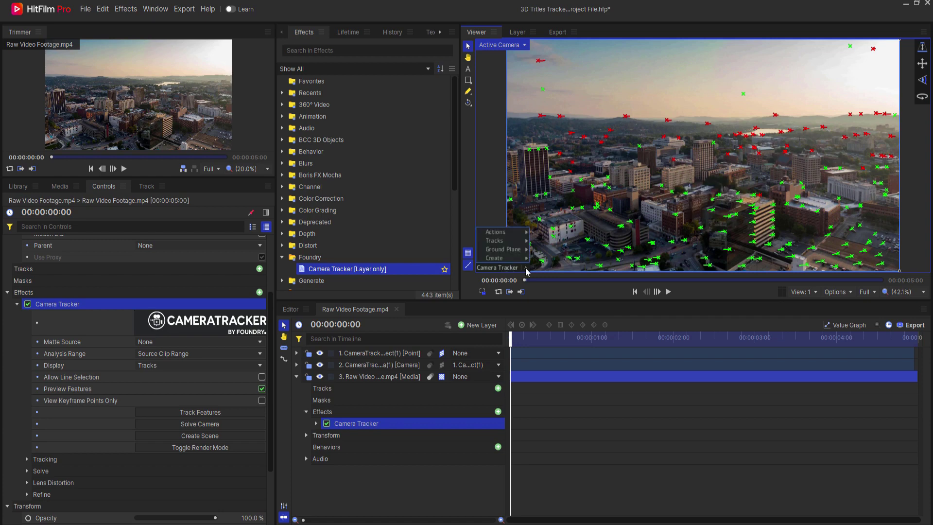
{"action": "mouse_move", "coordinate": [512, 258]}
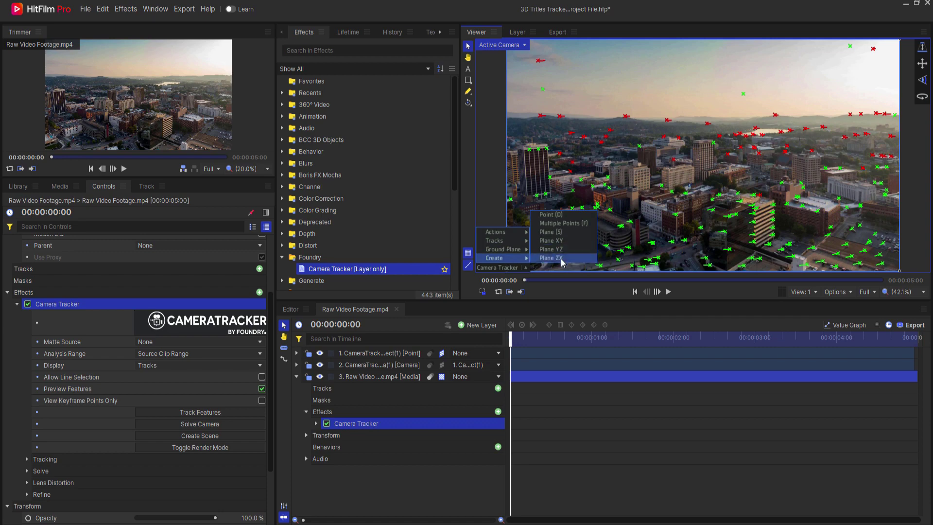
{"action": "left_click", "coordinate": [558, 216]}
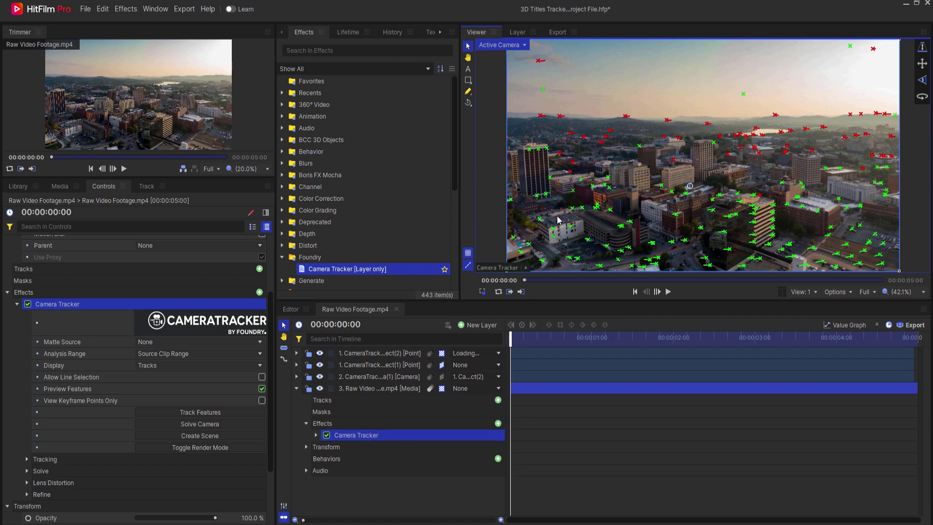
{"action": "left_click", "coordinate": [377, 354]}
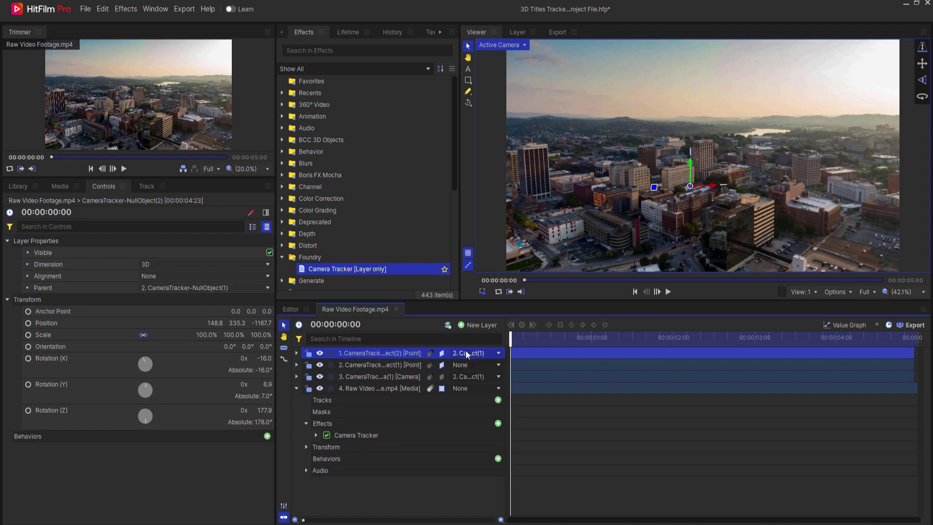
{"action": "double_click", "coordinate": [383, 358]}
Rename the new point layer 'Center' and set its Parent to None
{"action": "type", "text": "Center"}
{"action": "key", "text": "Return"}
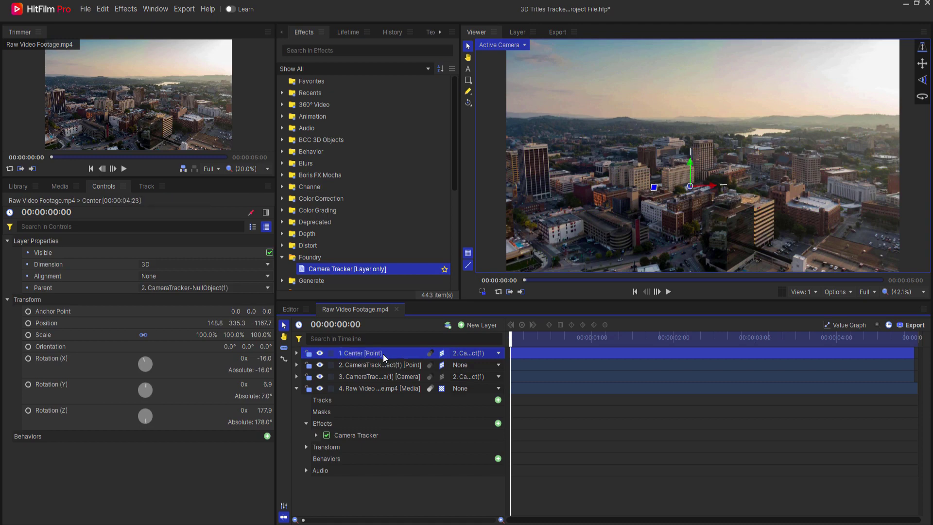
{"action": "left_click", "coordinate": [474, 353]}
{"action": "left_click", "coordinate": [470, 372]}
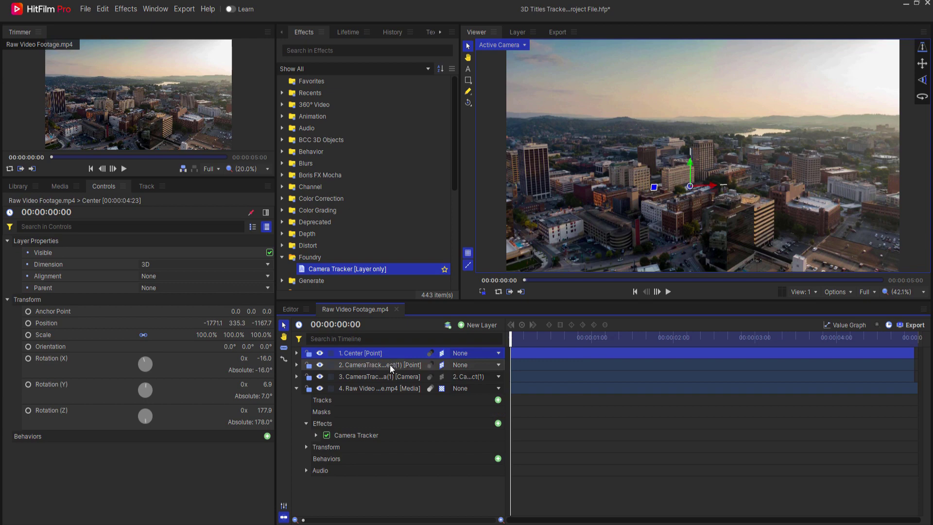
Parent the CameraTracker null layer to 1. Center
{"action": "left_click", "coordinate": [469, 366]}
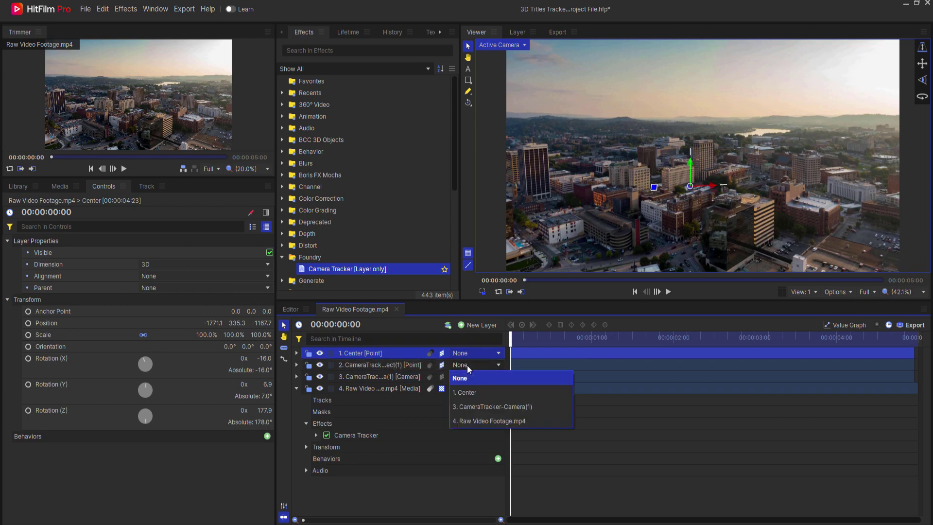
{"action": "left_click", "coordinate": [472, 392]}
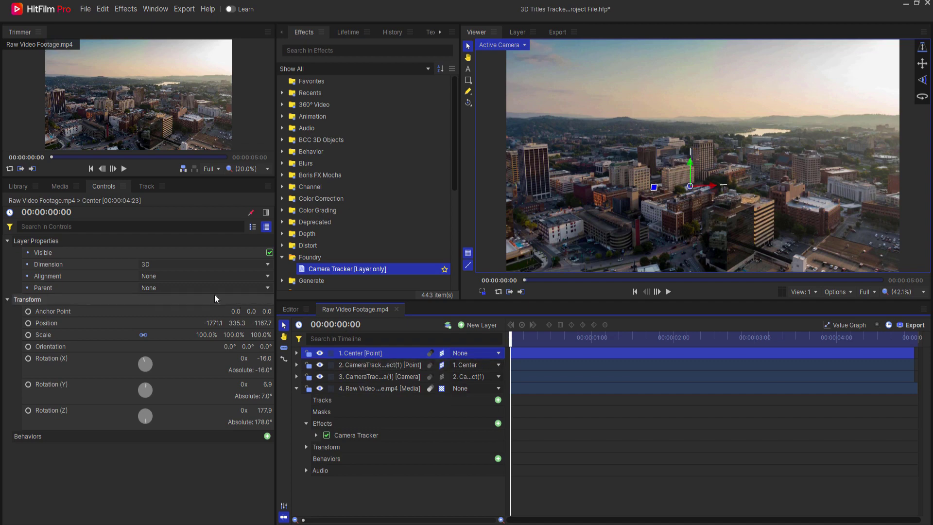
{"action": "right_click", "coordinate": [37, 301]}
Reset Center's position and rotation to 0 and check it in split camera/perspective views
{"action": "left_click", "coordinate": [55, 317]}
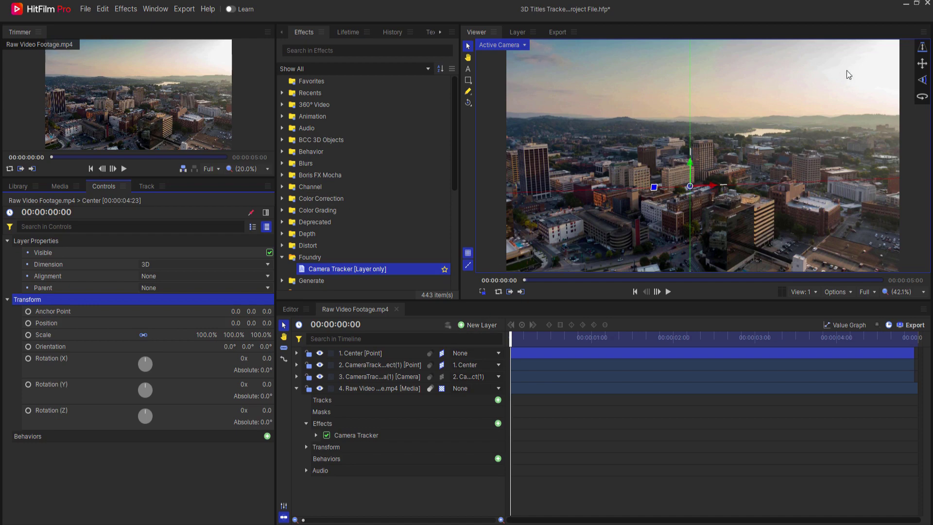
{"action": "left_click", "coordinate": [807, 292]}
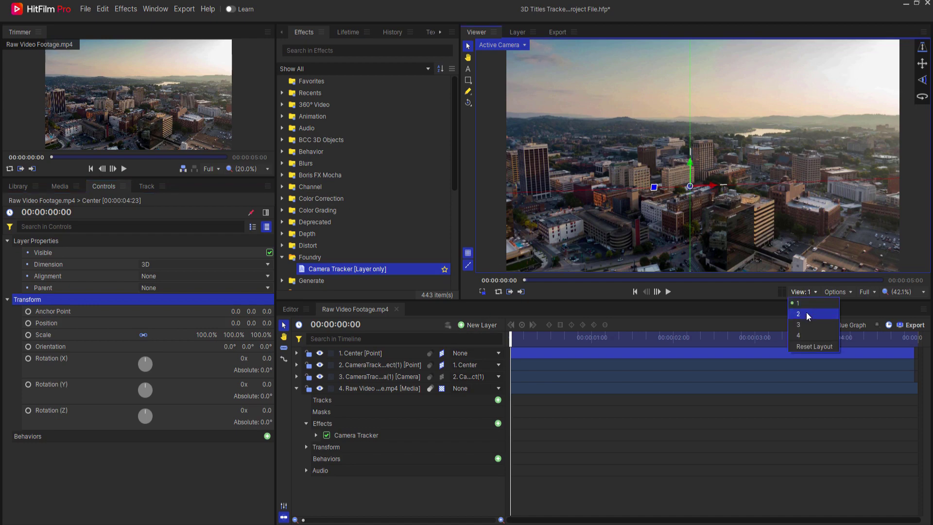
{"action": "left_click", "coordinate": [809, 314]}
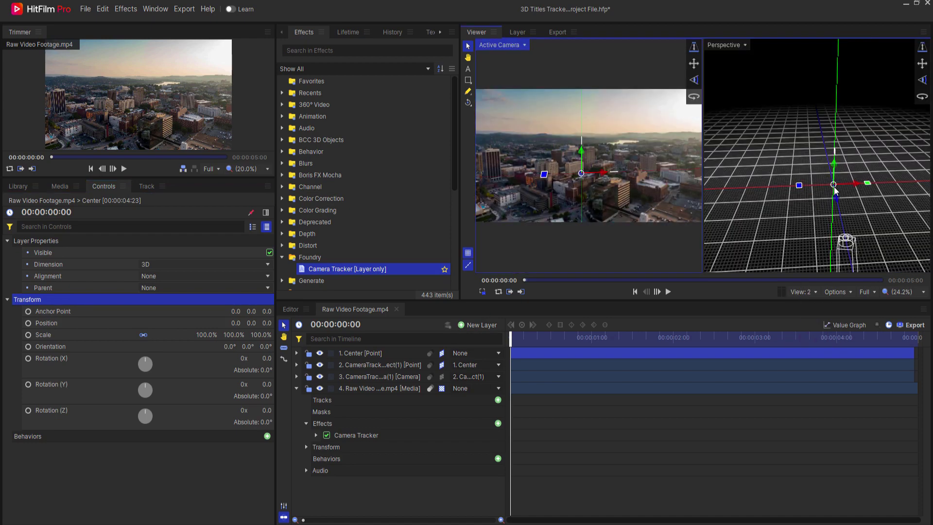
{"action": "left_click_drag", "start_coordinate": [513, 339], "coordinate": [802, 337]}
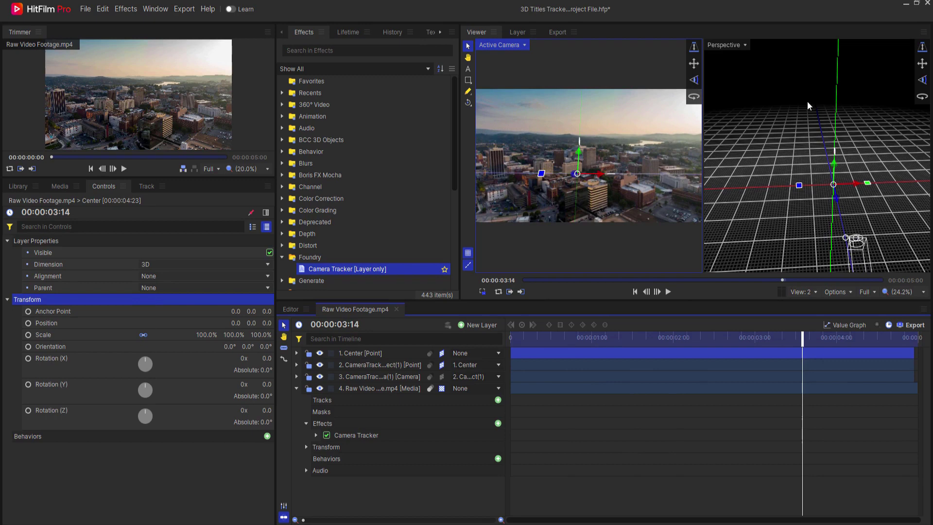
{"action": "left_click", "coordinate": [468, 103]}
{"action": "left_click_drag", "start_coordinate": [744, 205], "coordinate": [757, 177]}
{"action": "left_click_drag", "start_coordinate": [803, 341], "coordinate": [616, 340]}
Return to a single camera view without grid, collapse Raw Video, play, and rewind to 00:00:00:00
{"action": "left_click", "coordinate": [802, 292]}
{"action": "left_click", "coordinate": [798, 303]}
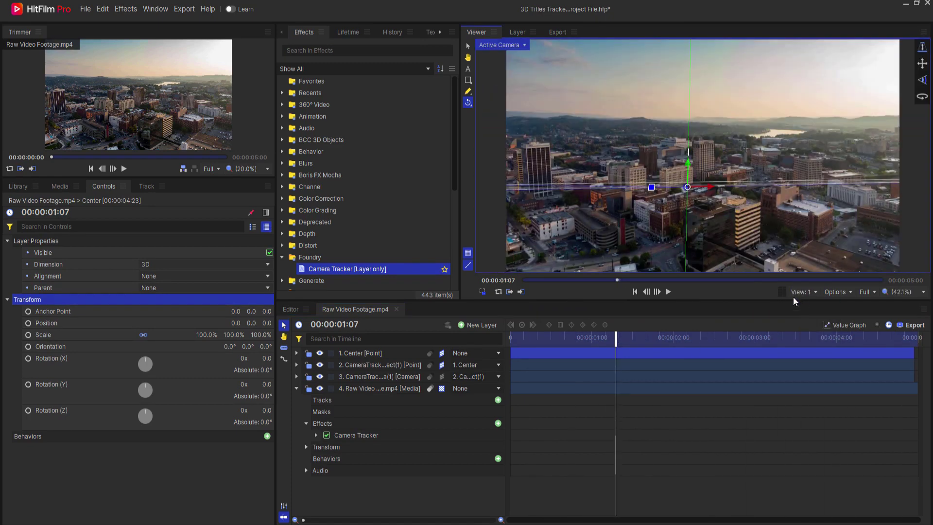
{"action": "left_click", "coordinate": [468, 253]}
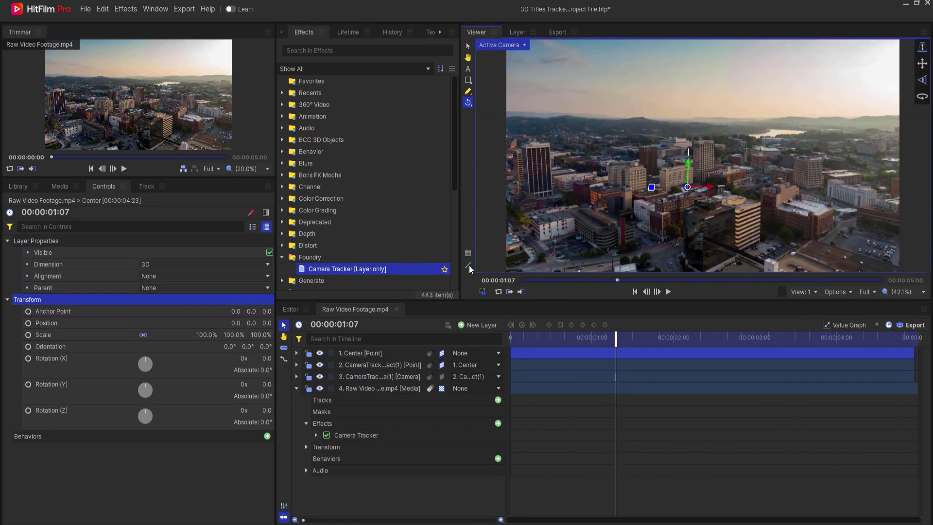
{"action": "left_click", "coordinate": [297, 388]}
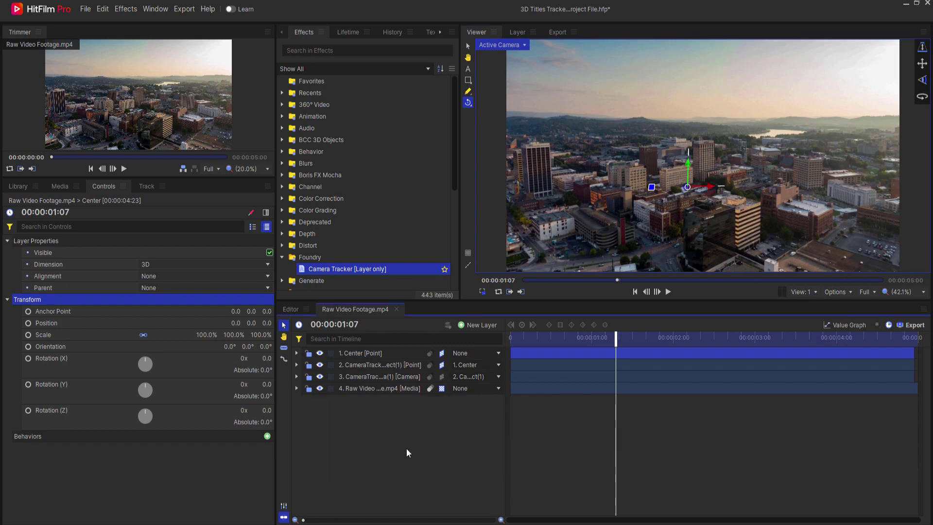
{"action": "key", "text": "Page_Down"}
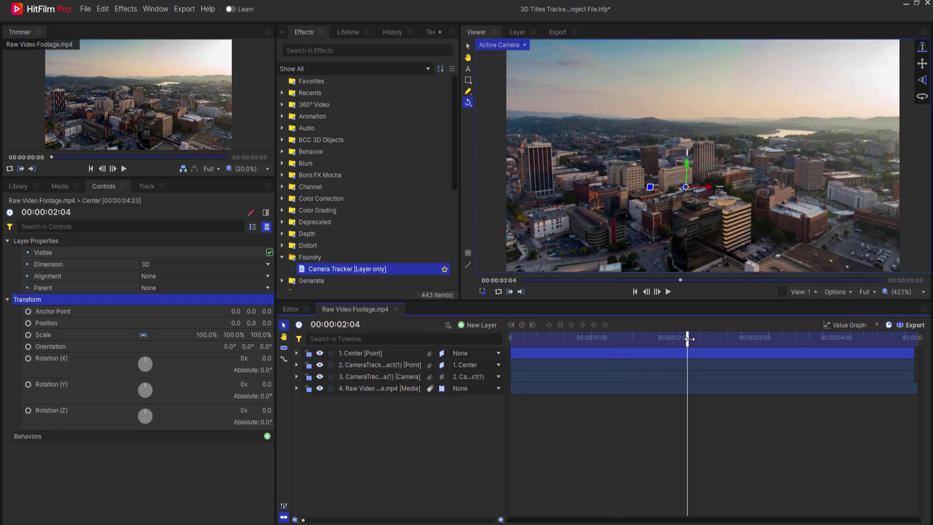
{"action": "left_click_drag", "start_coordinate": [690, 339], "coordinate": [510, 339]}
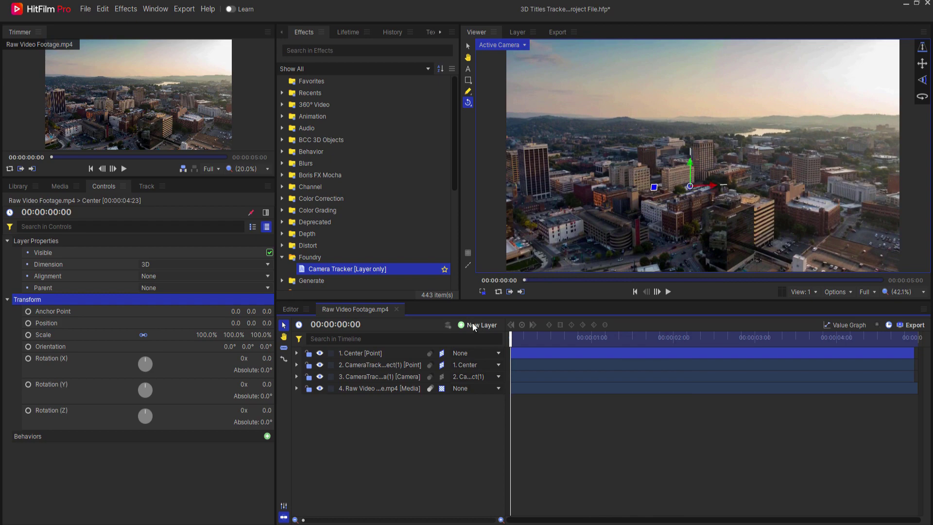
{"action": "left_click", "coordinate": [474, 327]}
Add a text layer reading 'SENSEI' in white Arial Bold at size 345
{"action": "left_click", "coordinate": [475, 345]}
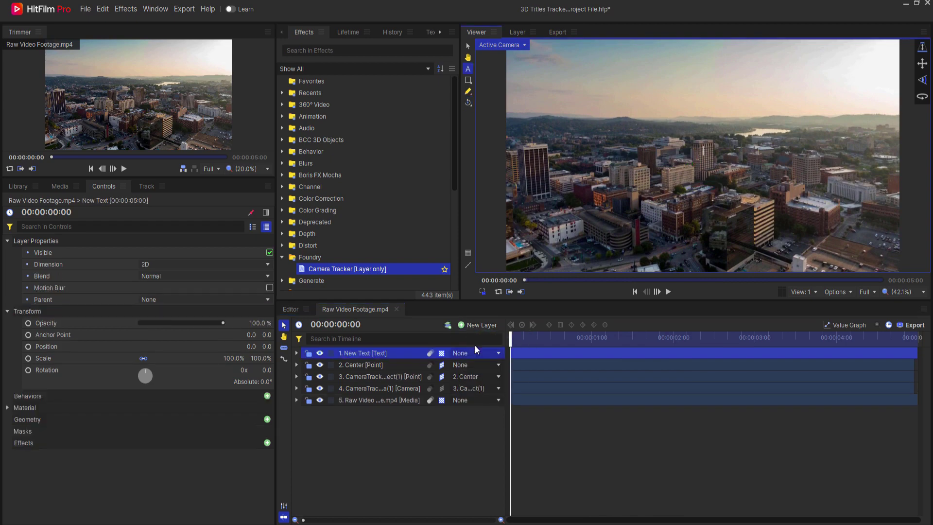
{"action": "type", "text": "SENSEI"}
{"action": "left_click", "coordinate": [468, 45]}
{"action": "left_click", "coordinate": [430, 32]}
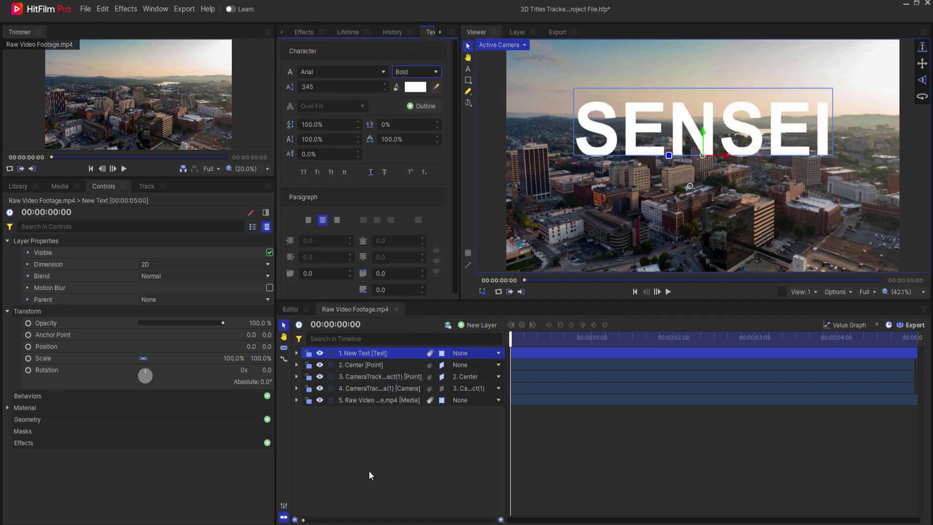
{"action": "left_click", "coordinate": [304, 28]}
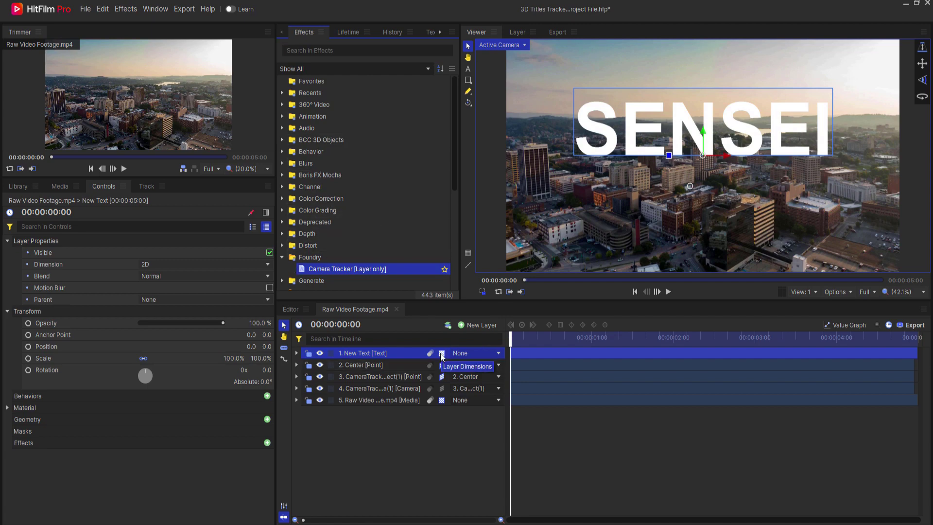
Apply the Generate > 3D Extrusion effect to the SENSEI text layer
{"action": "left_click", "coordinate": [283, 258]}
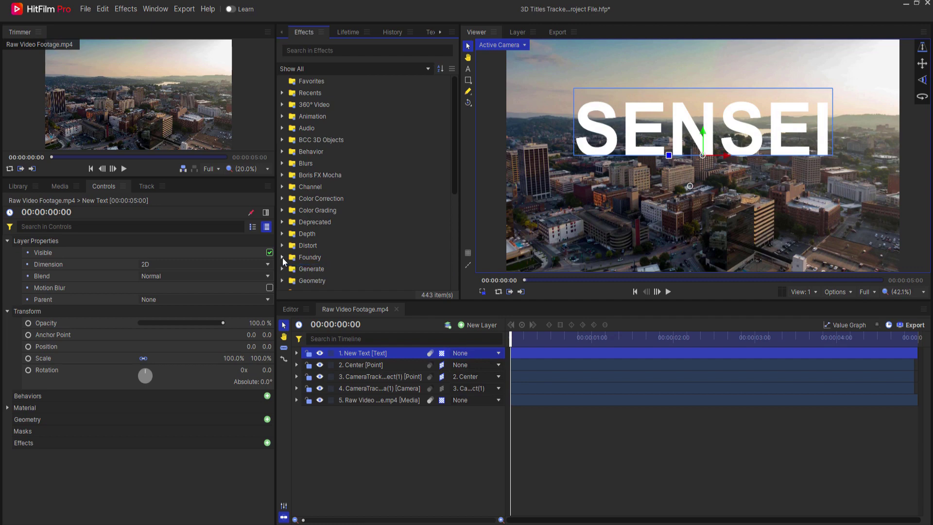
{"action": "left_click", "coordinate": [282, 268]}
{"action": "scroll", "coordinate": [292, 258], "scroll_direction": "down", "scroll_amount": 1}
{"action": "left_click", "coordinate": [336, 246]}
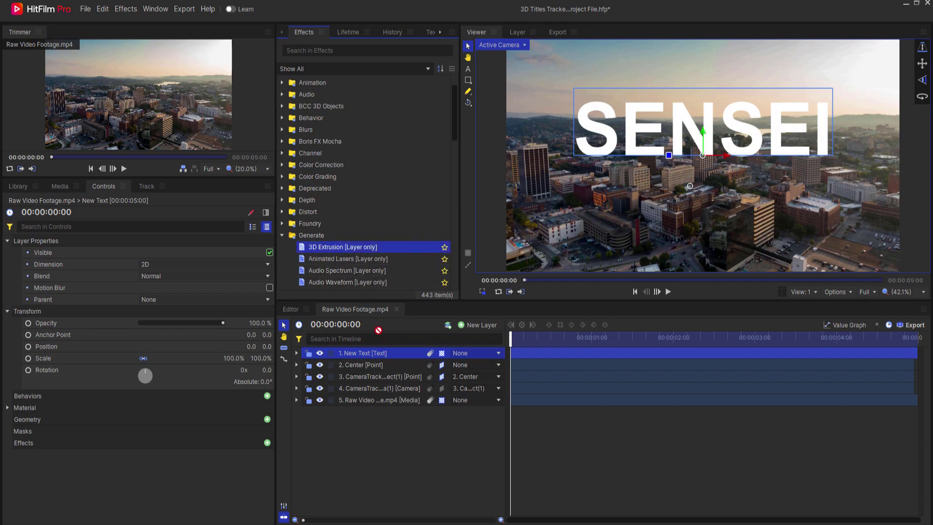
{"action": "double_click", "coordinate": [346, 247]}
Set the extrusion's Position Transform From to 2. Center and scrub to check the anchoring
{"action": "scroll", "coordinate": [28, 452], "scroll_direction": "down", "scroll_amount": 1}
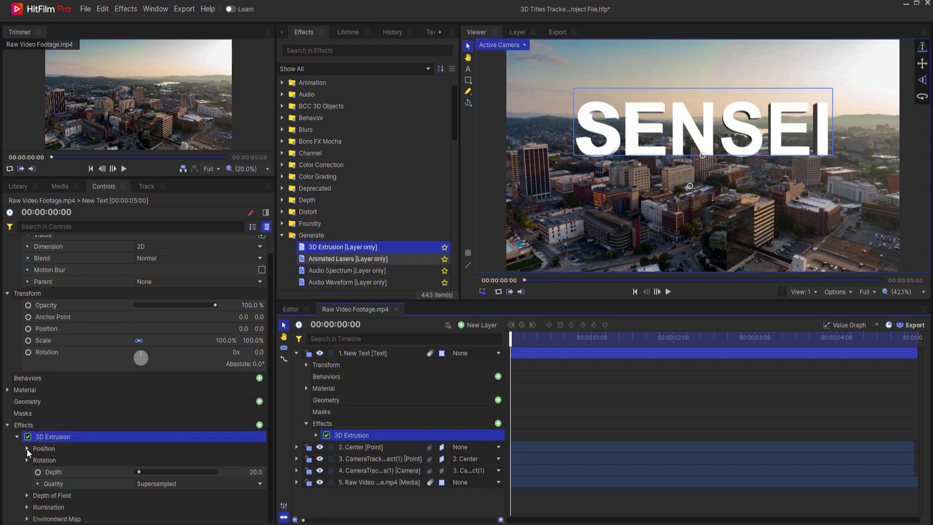
{"action": "left_click", "coordinate": [27, 449]}
{"action": "scroll", "coordinate": [29, 453], "scroll_direction": "down", "scroll_amount": 2}
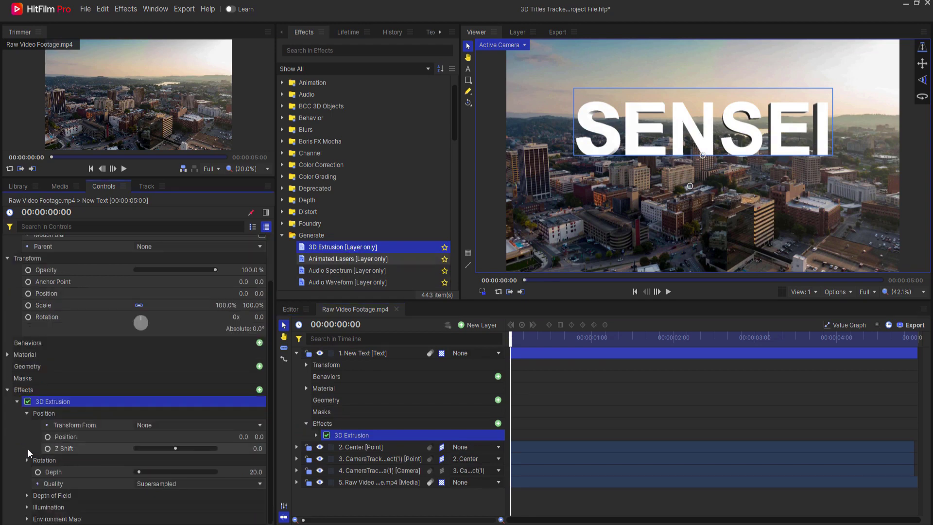
{"action": "left_click", "coordinate": [194, 426]}
{"action": "left_click", "coordinate": [165, 452]}
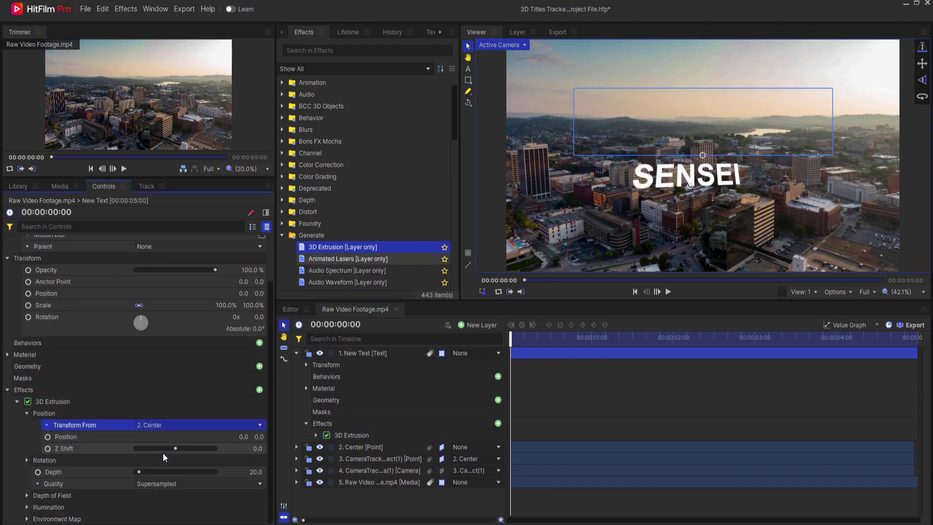
{"action": "left_click_drag", "start_coordinate": [511, 344], "coordinate": [492, 348]}
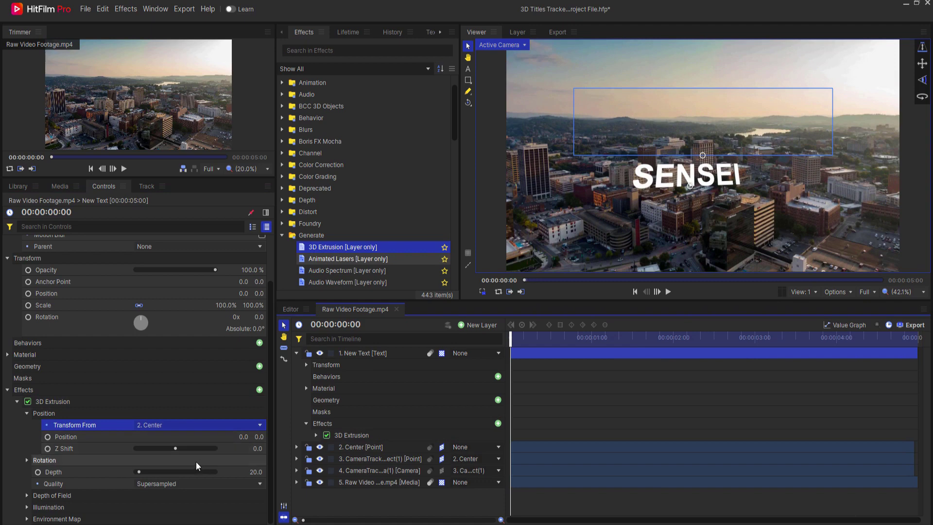
{"action": "left_click", "coordinate": [27, 461]}
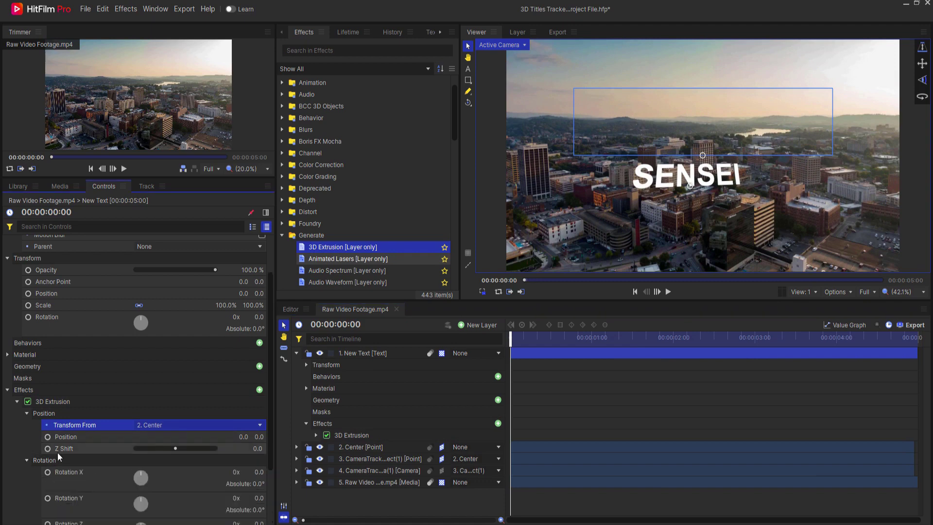
Set the extrusion to Rotation X -35°, Rotation Y -30°, Position 525 and Depth 60
{"action": "scroll", "coordinate": [97, 443], "scroll_direction": "down", "scroll_amount": 1}
{"action": "scroll", "coordinate": [97, 444], "scroll_direction": "down", "scroll_amount": 1}
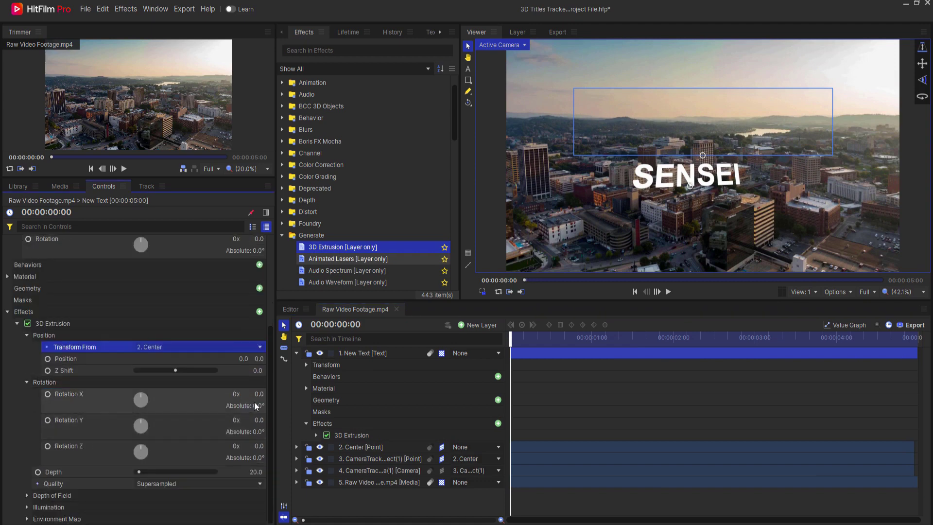
{"action": "left_click_drag", "start_coordinate": [258, 394], "coordinate": [246, 420]}
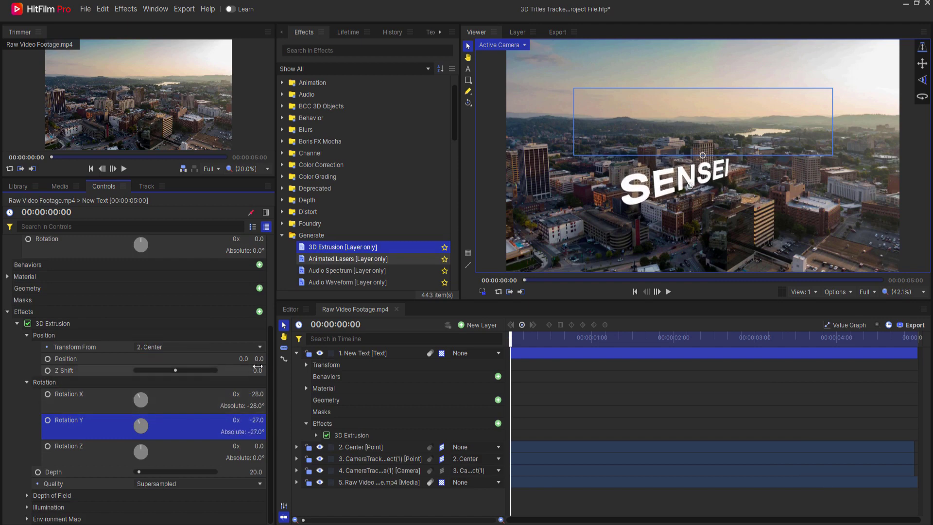
{"action": "left_click_drag", "start_coordinate": [256, 359], "coordinate": [251, 381]}
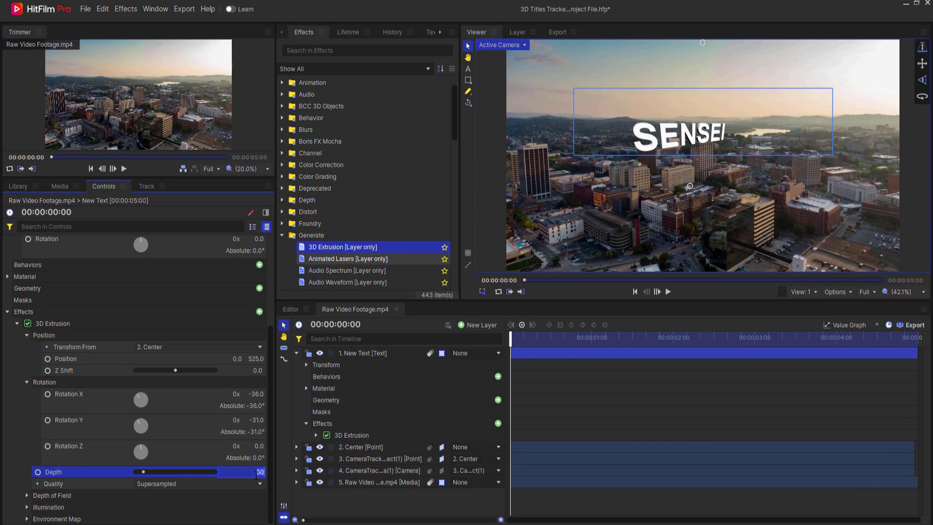
{"action": "left_click_drag", "start_coordinate": [590, 122], "coordinate": [592, 121]}
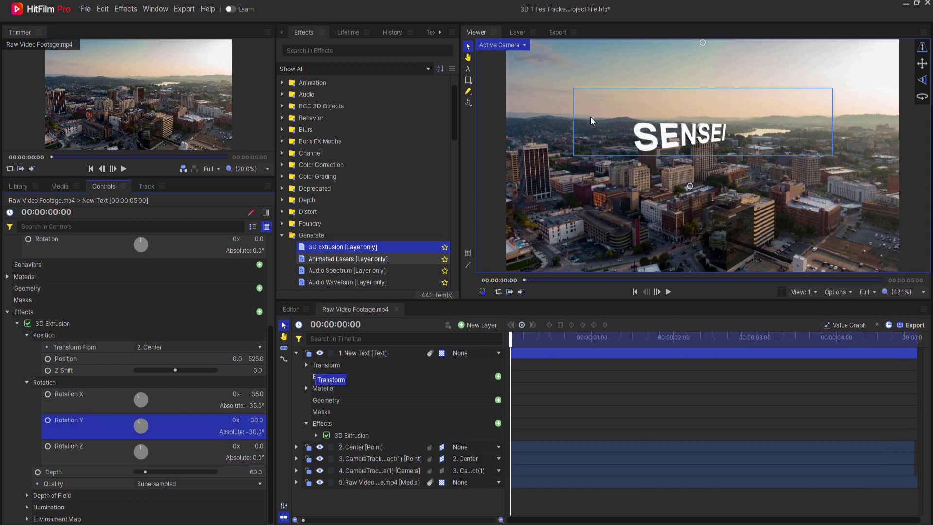
{"action": "left_click", "coordinate": [297, 353]}
{"action": "left_click", "coordinate": [668, 291]}
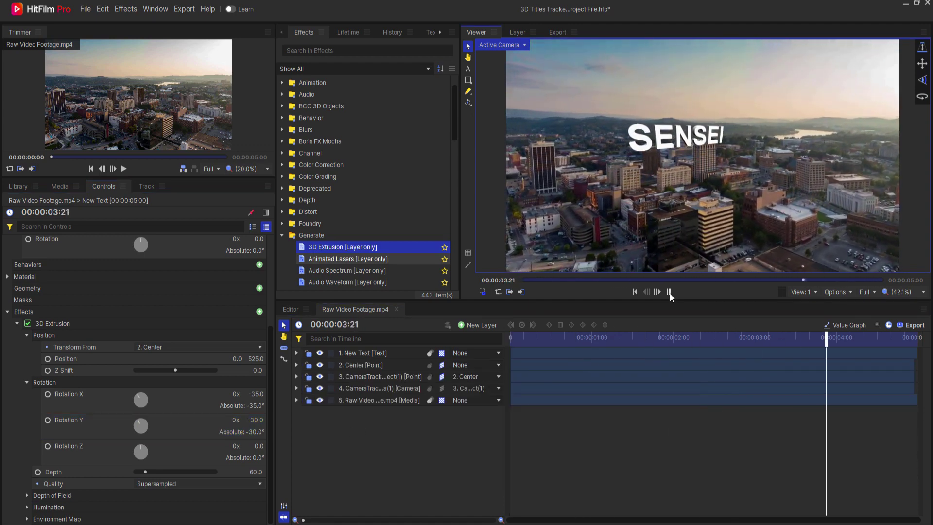
{"action": "left_click", "coordinate": [670, 292]}
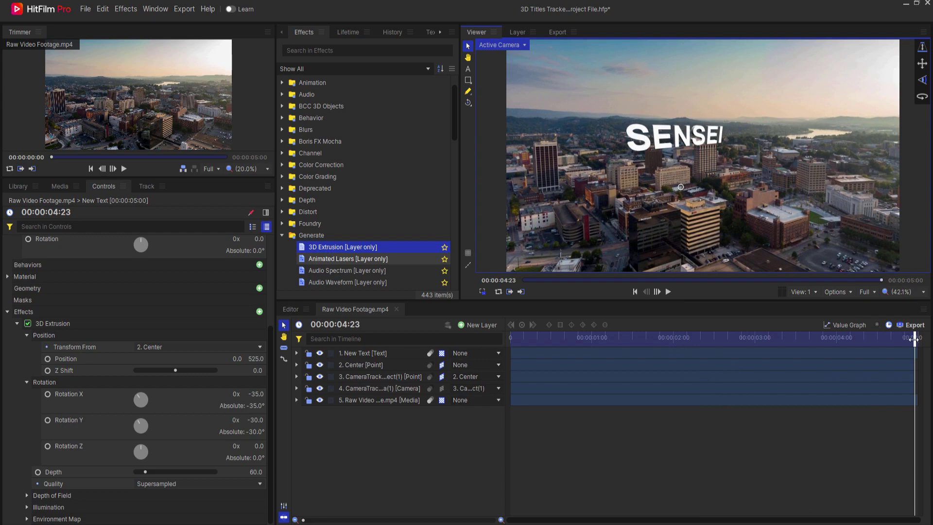
{"action": "left_click_drag", "start_coordinate": [914, 338], "coordinate": [511, 340]}
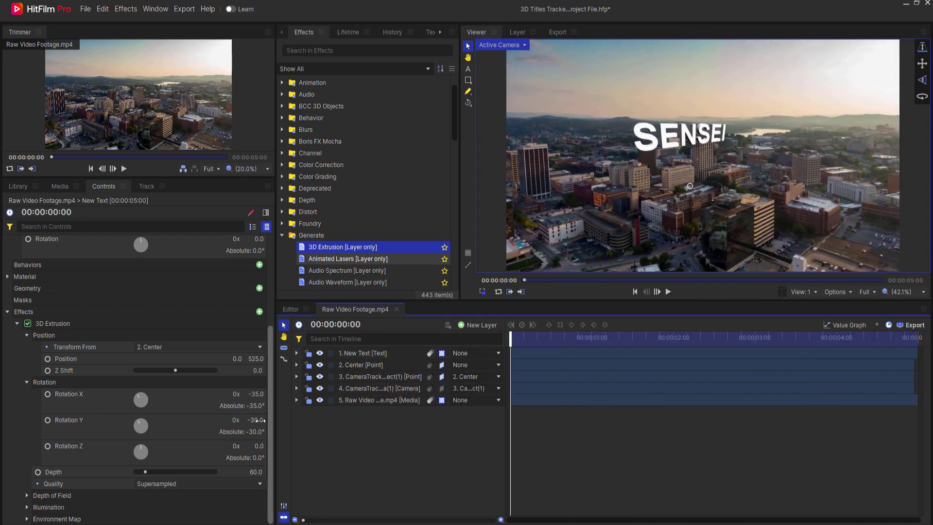
{"action": "left_click", "coordinate": [27, 335]}
Set the extrusion's Environment Map layer to 5. Raw Video Footage.mp4 with Pre-blur 10
{"action": "left_click", "coordinate": [26, 382]}
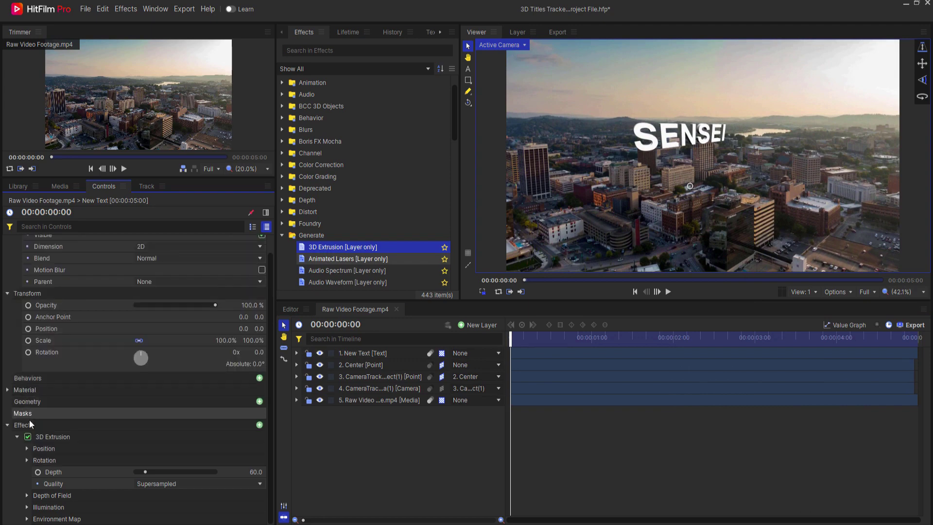
{"action": "left_click", "coordinate": [27, 518]}
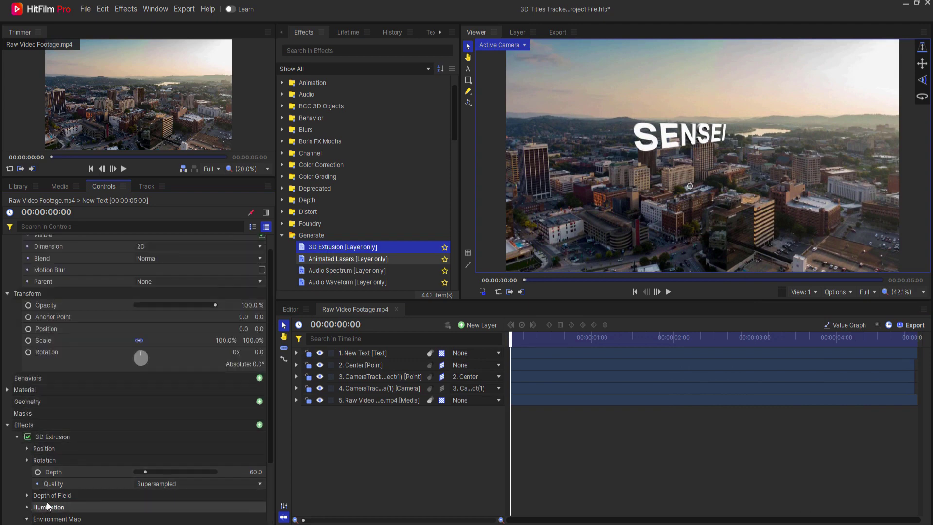
{"action": "left_click", "coordinate": [151, 448]}
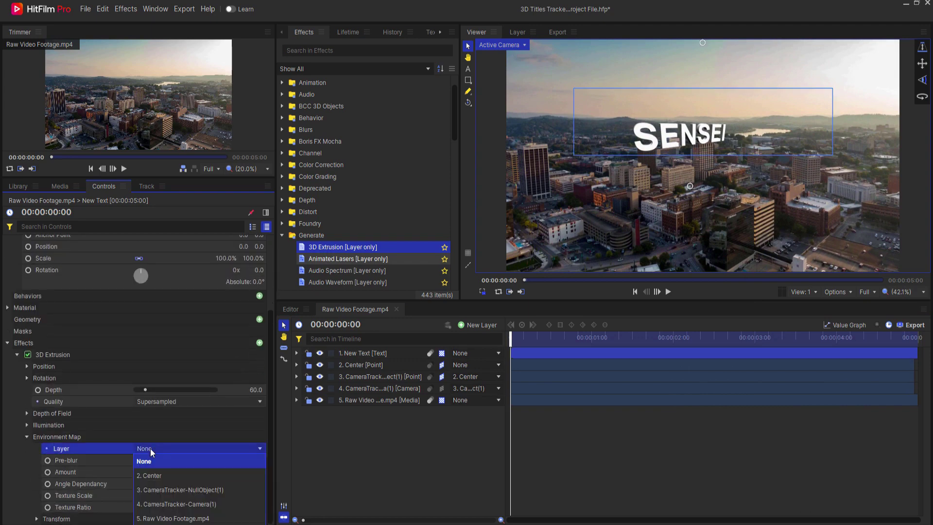
{"action": "left_click", "coordinate": [175, 518]}
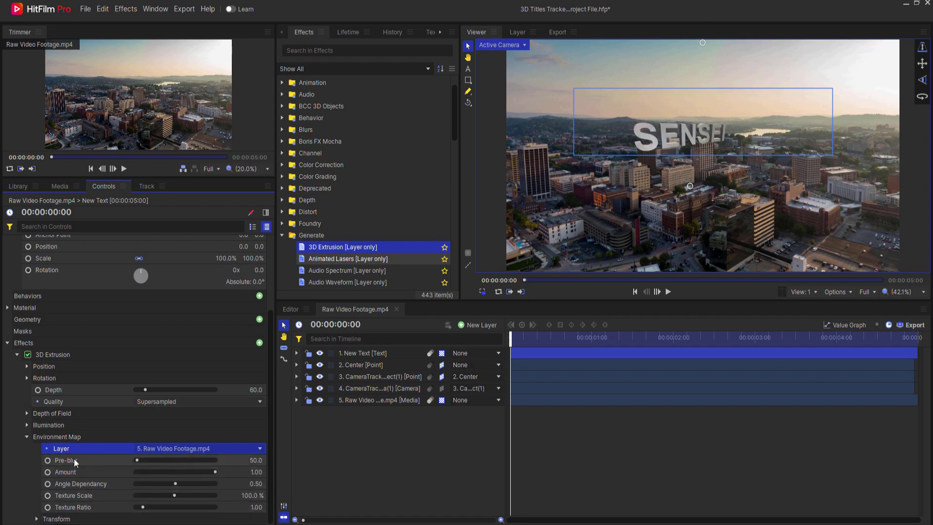
Scrub and play the clip to preview the reflective SENSEI title
{"action": "left_click_drag", "start_coordinate": [516, 341], "coordinate": [481, 345]}
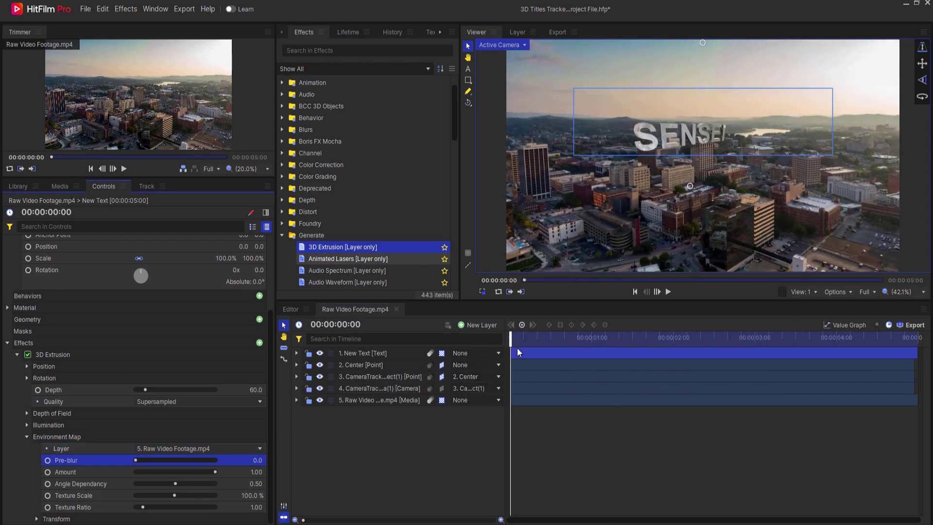
{"action": "left_click_drag", "start_coordinate": [511, 342], "coordinate": [420, 394]}
{"action": "left_click", "coordinate": [668, 291]}
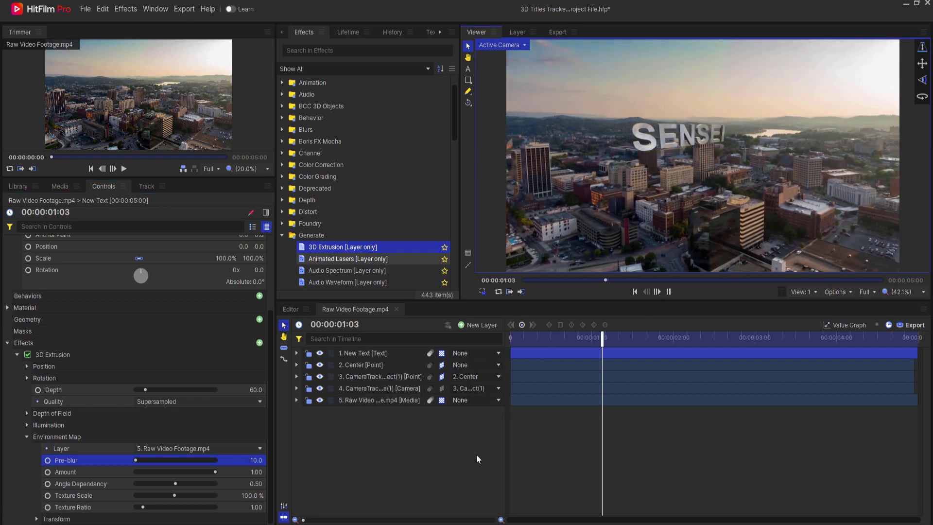